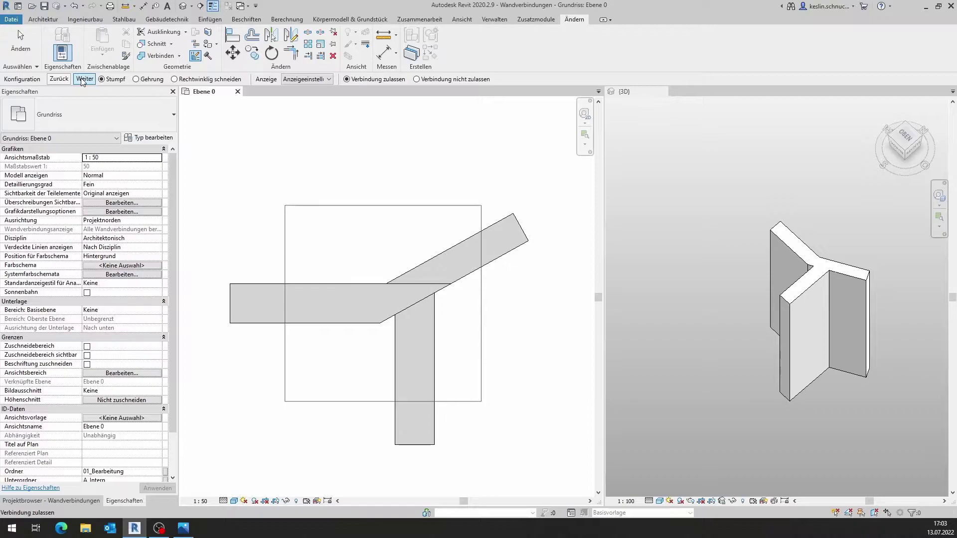
# Cycle the three-wall junction to its next join arrangement with Weiter
pyautogui.click(83, 79)
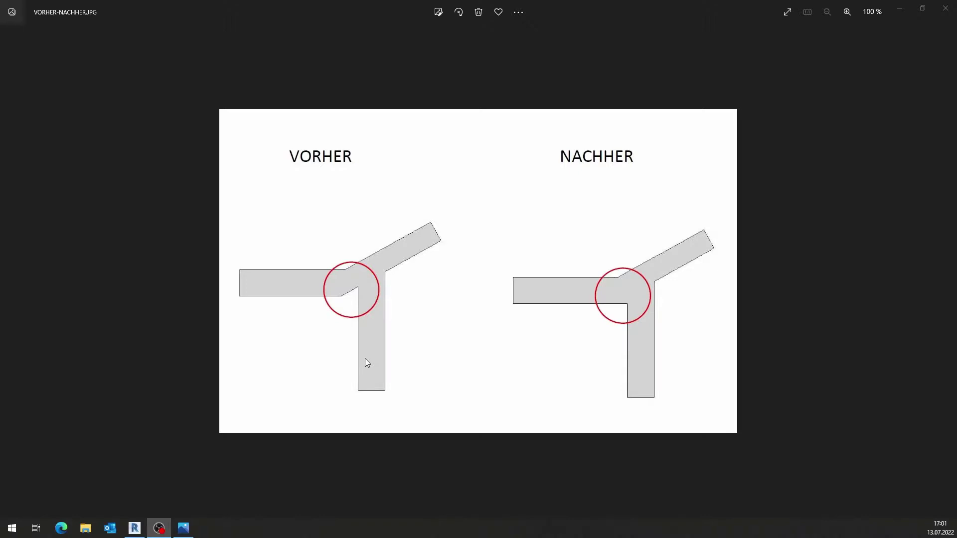
# Minimize the VORHER-NACHHER image in Photos to return to the Revit model
pyautogui.click(901, 11)
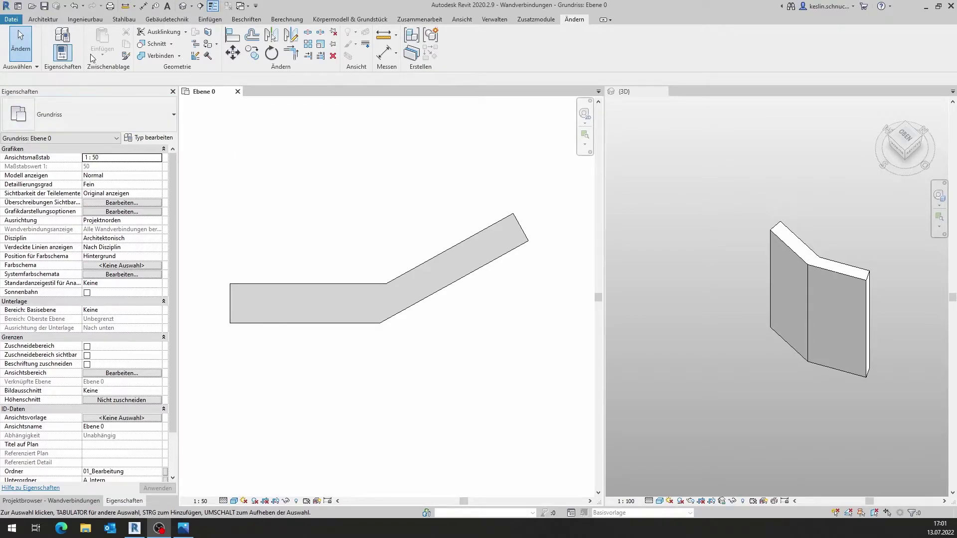
# Draw a vertical wall from below the corner up to the angled wall
pyautogui.click(43, 19)
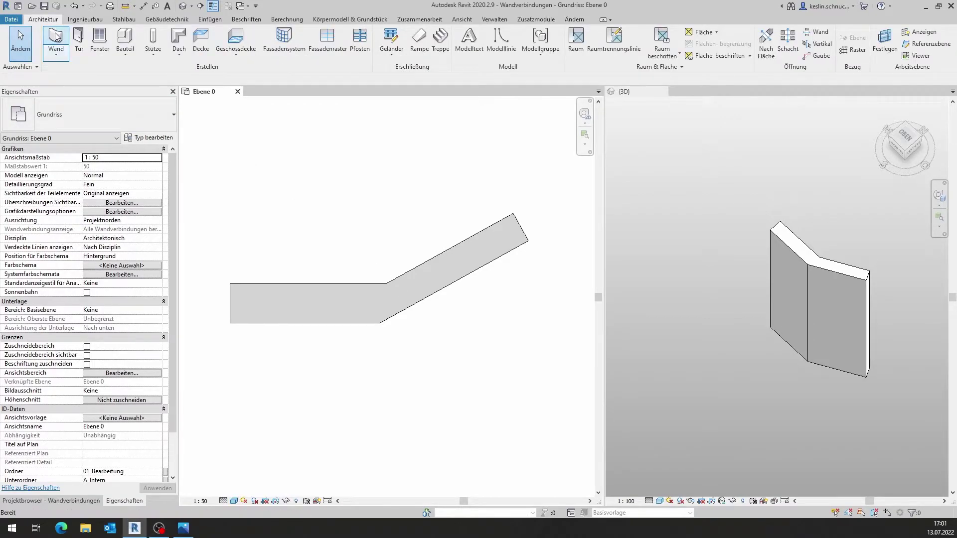
pyautogui.click(56, 40)
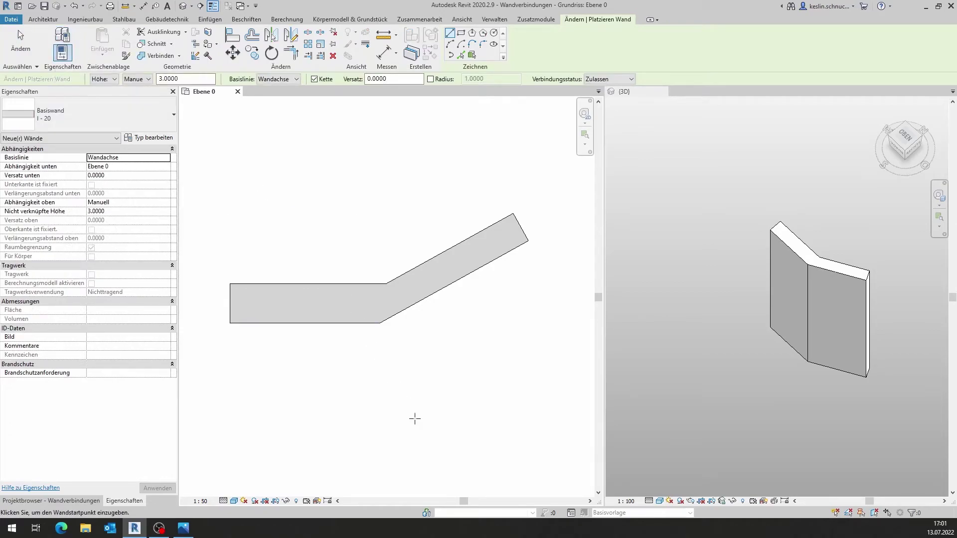
pyautogui.click(415, 445)
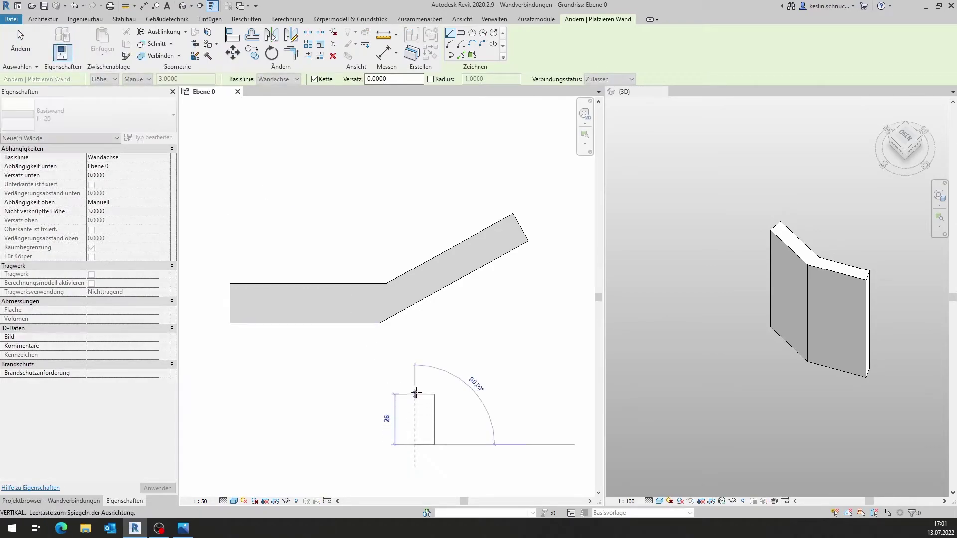
pyautogui.click(415, 303)
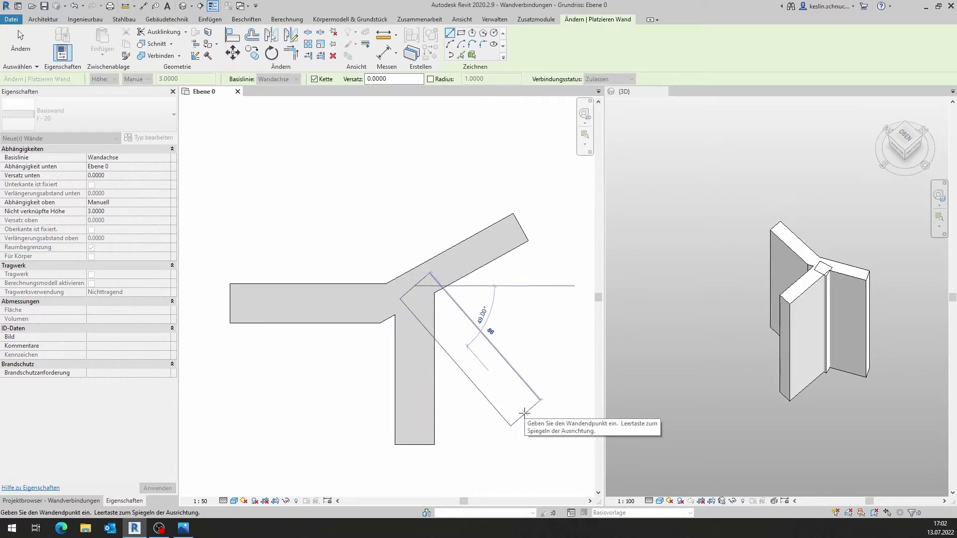
pyautogui.press('Escape')
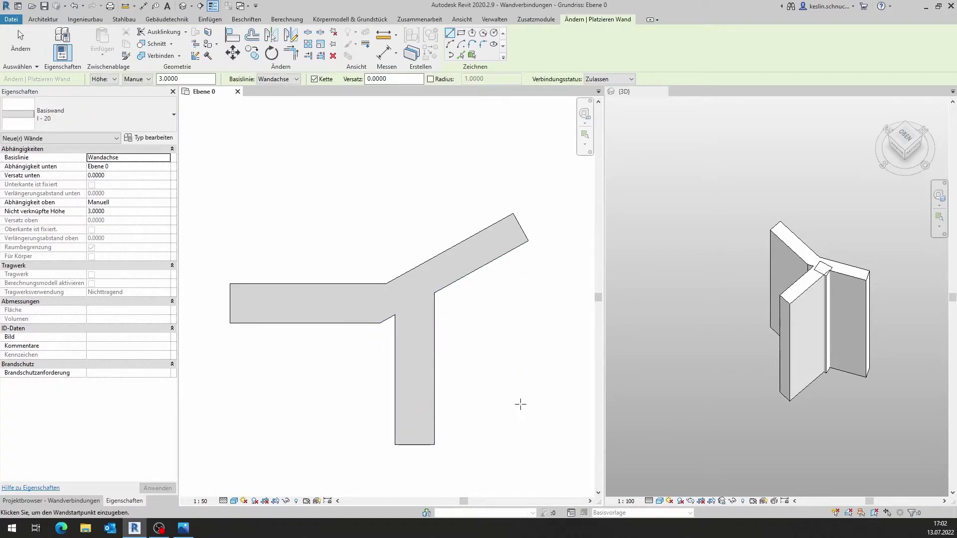
pyautogui.press('Escape')
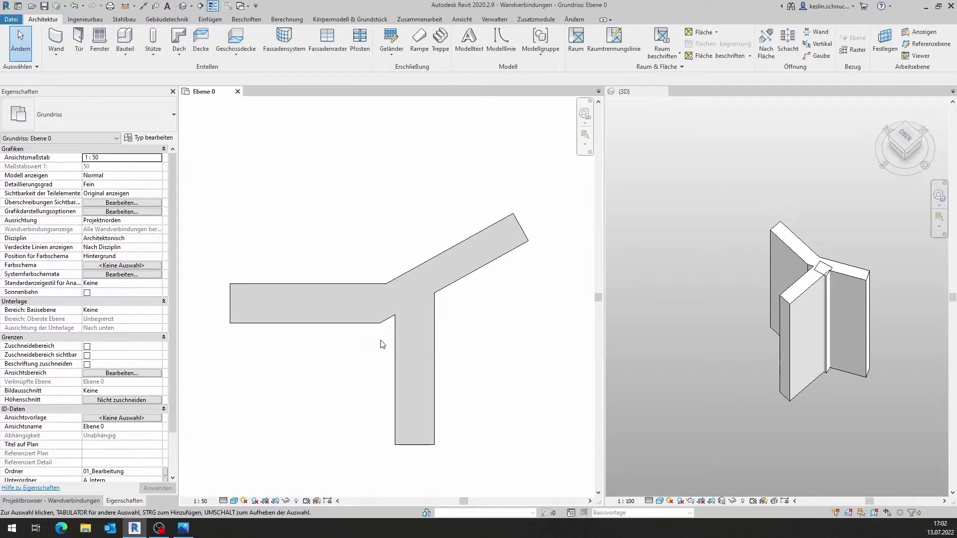
# Trim the horizontal and vertical walls into a corner with Stutzen/dehnen für Ecke
pyautogui.click(575, 20)
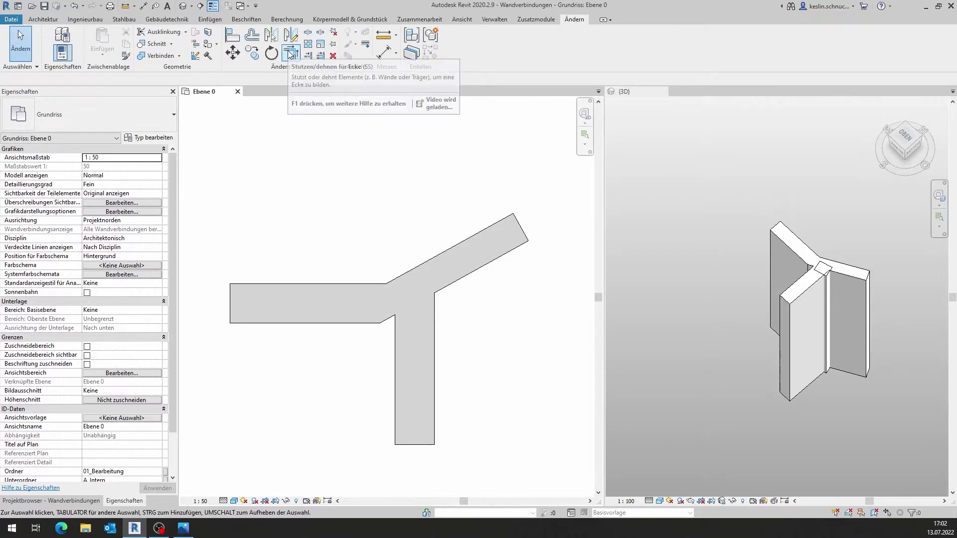
pyautogui.click(291, 53)
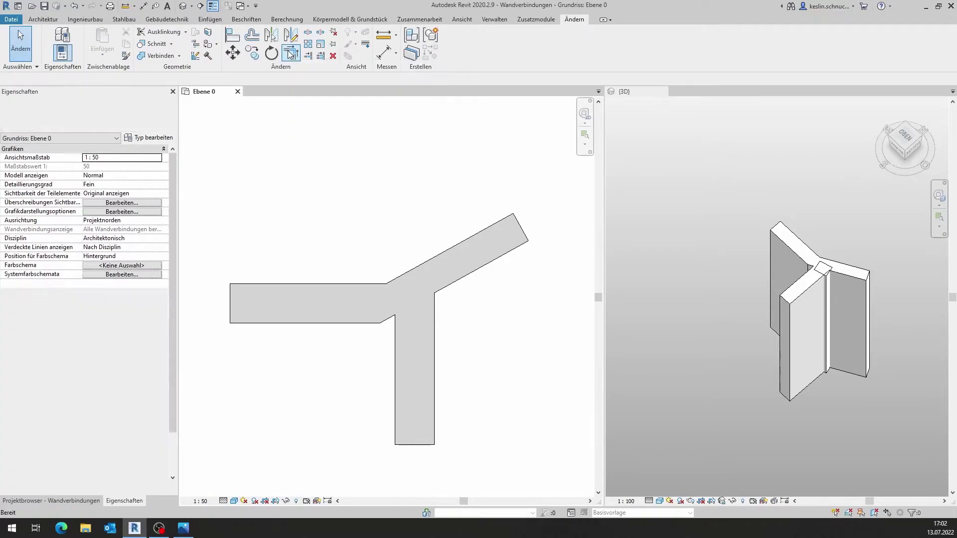
pyautogui.click(377, 306)
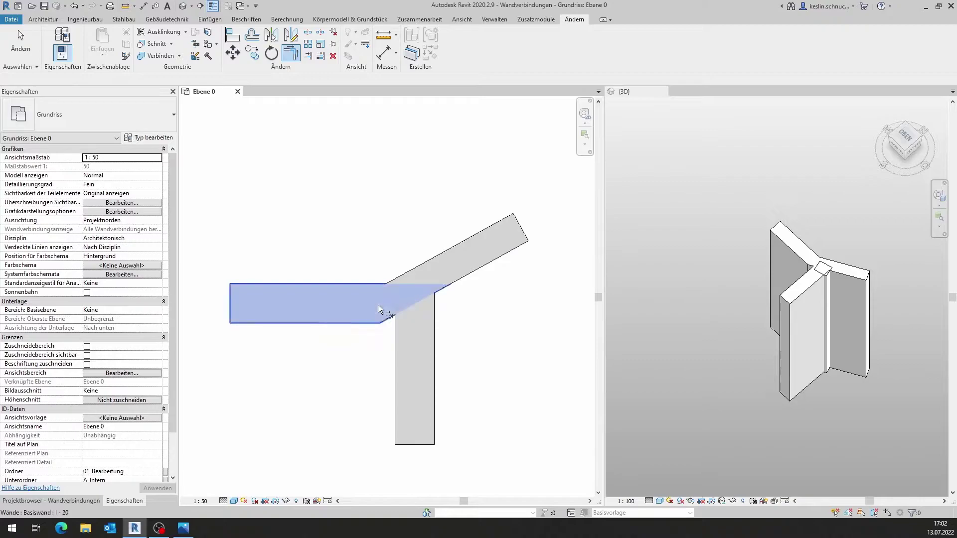
pyautogui.click(412, 328)
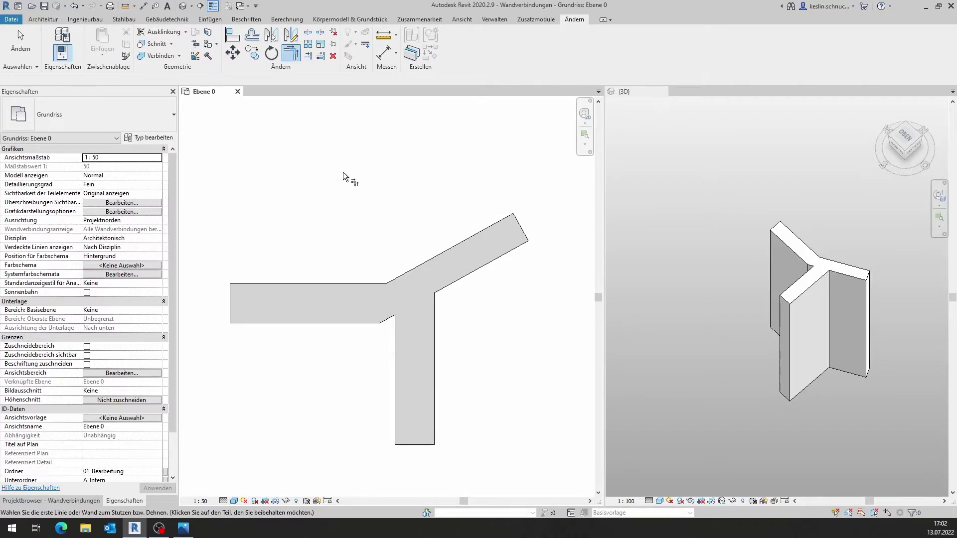
# Select the three-wall junction with the Wandverbindungen tool
pyautogui.click(195, 57)
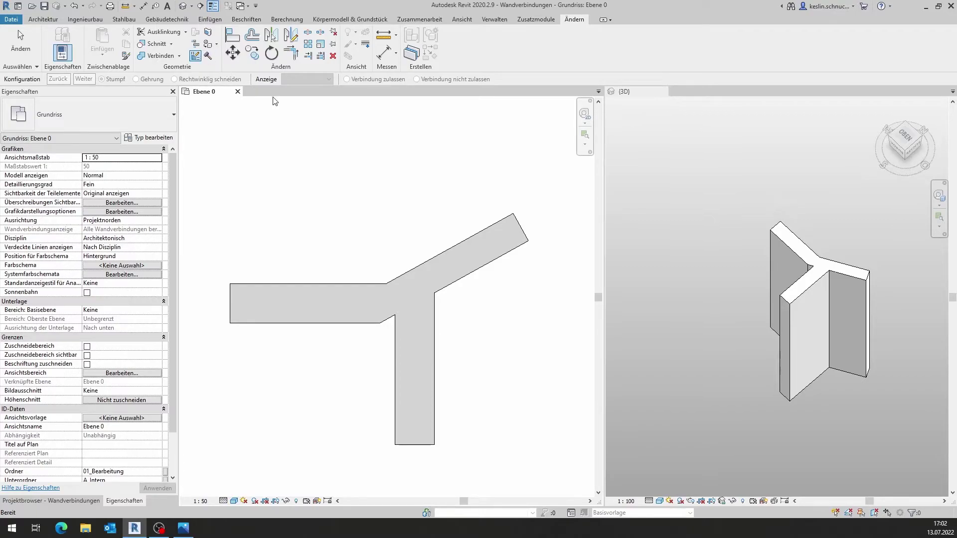
pyautogui.click(399, 279)
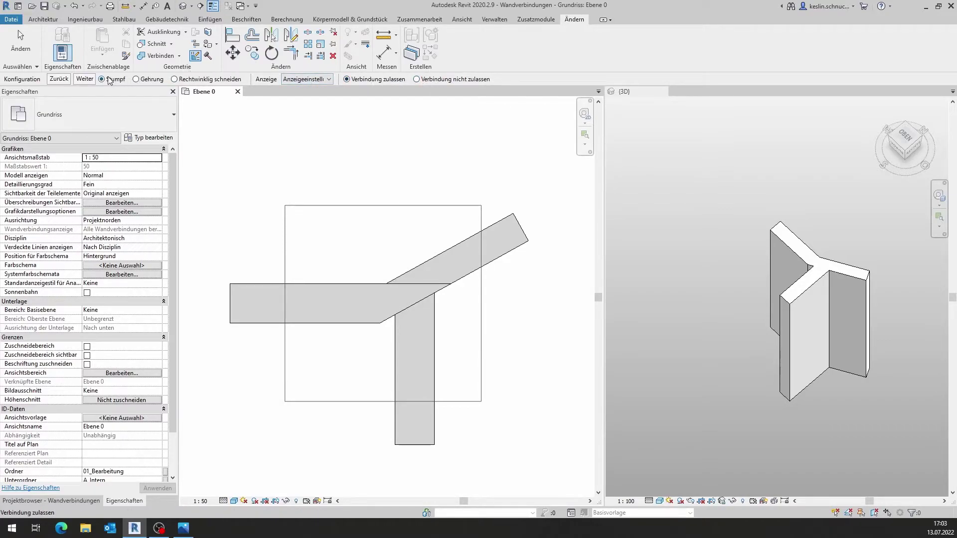
# Cycle the junction's join arrangements with Weiter/Zurück until the vertical wall runs through
pyautogui.click(83, 81)
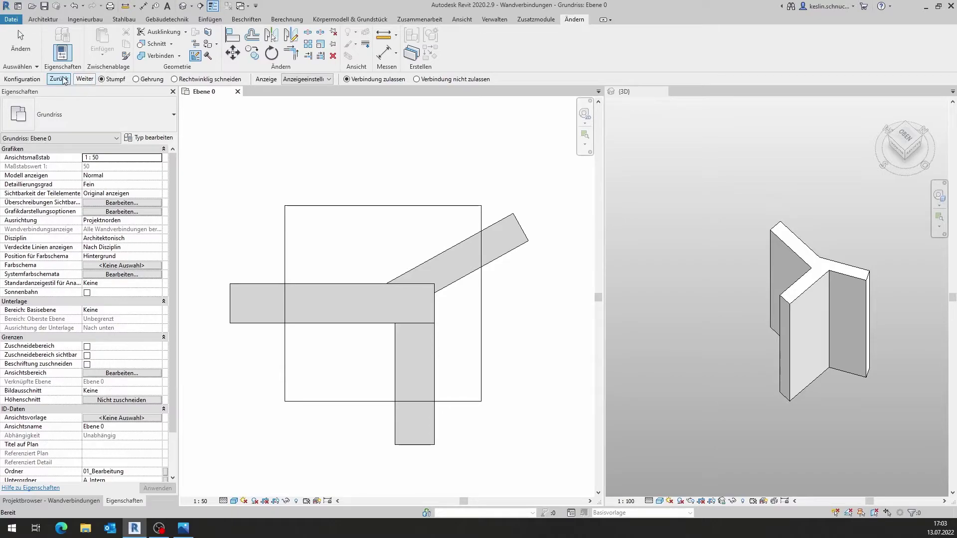
pyautogui.click(64, 81)
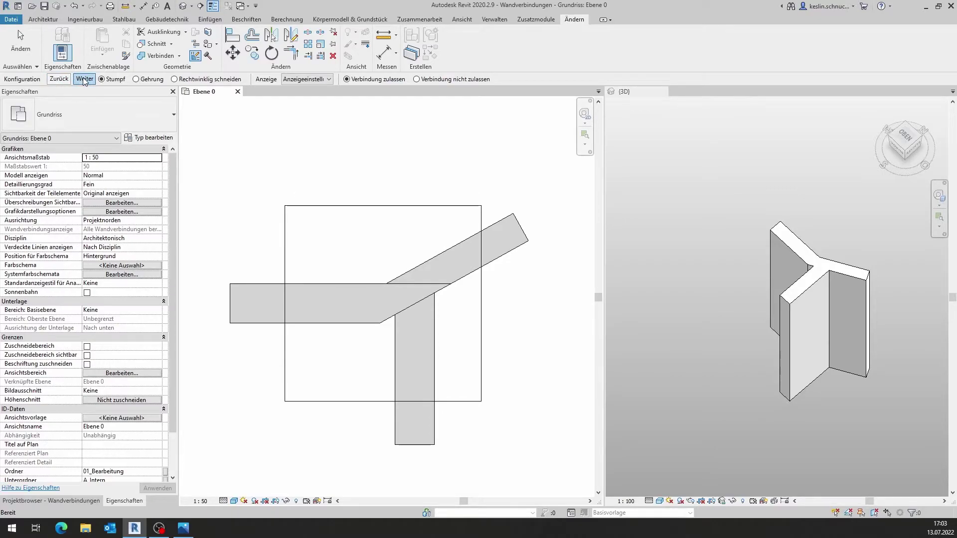
pyautogui.click(84, 80)
pyautogui.click(84, 81)
pyautogui.click(84, 80)
pyautogui.click(83, 81)
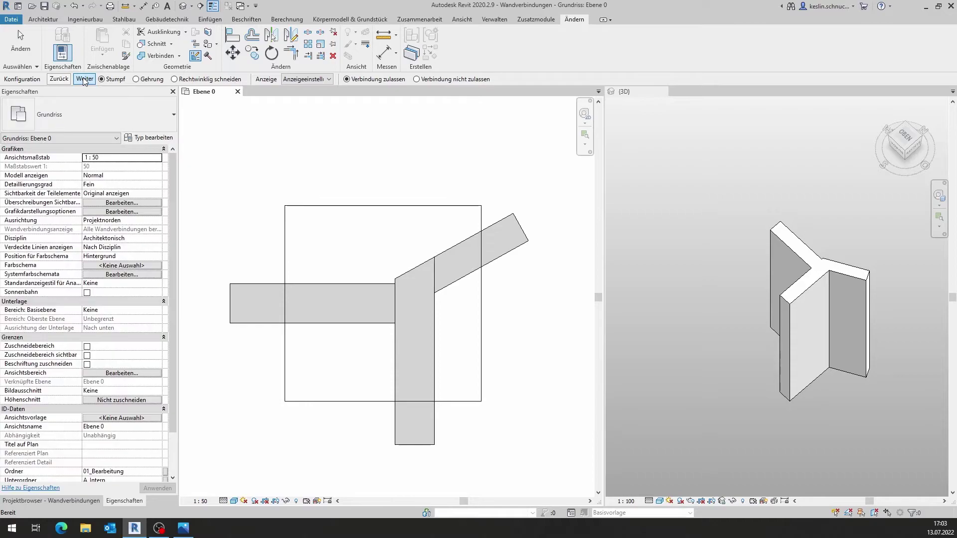
pyautogui.click(83, 81)
pyautogui.click(83, 80)
pyautogui.click(84, 80)
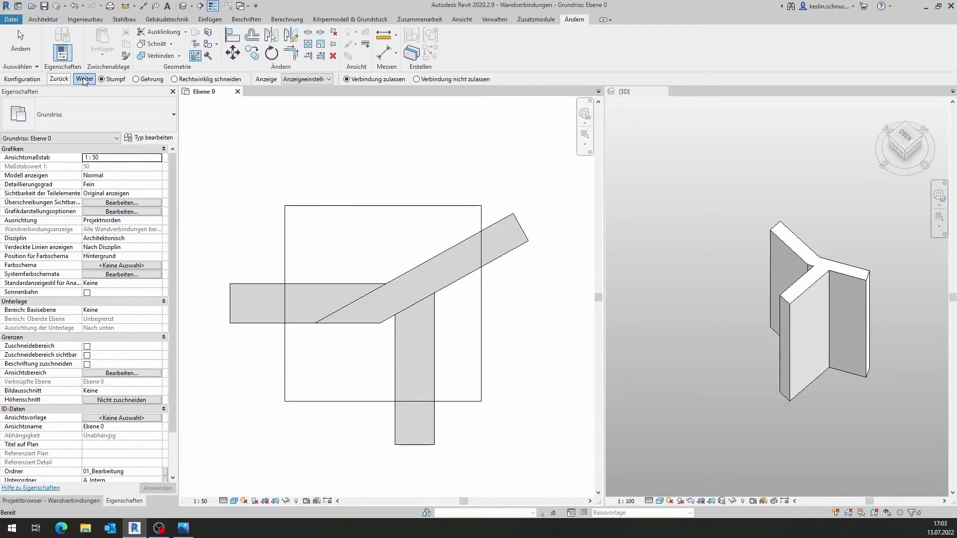
pyautogui.click(83, 80)
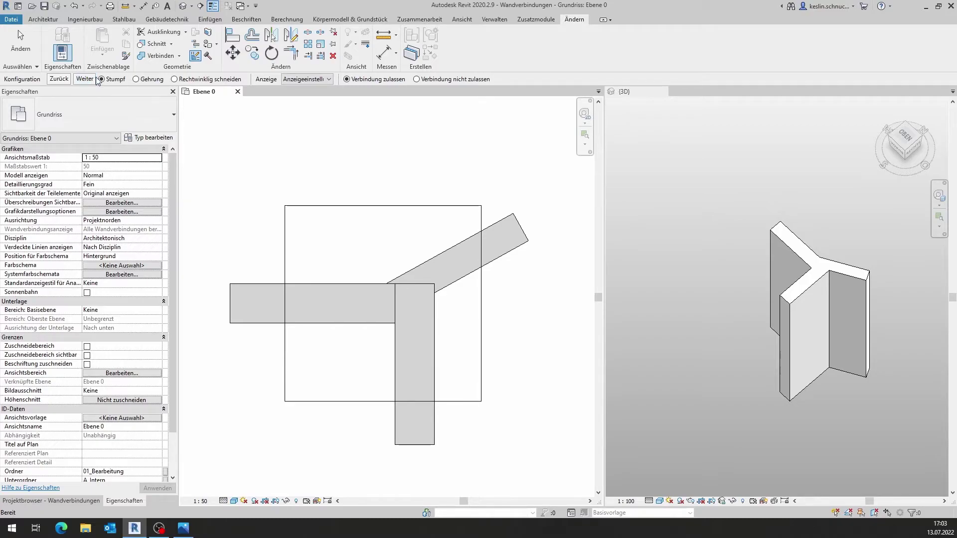
# Set the junction to Gehrung, then Stumpf, then Verbindung nicht zulassen so the walls overlap
pyautogui.click(135, 79)
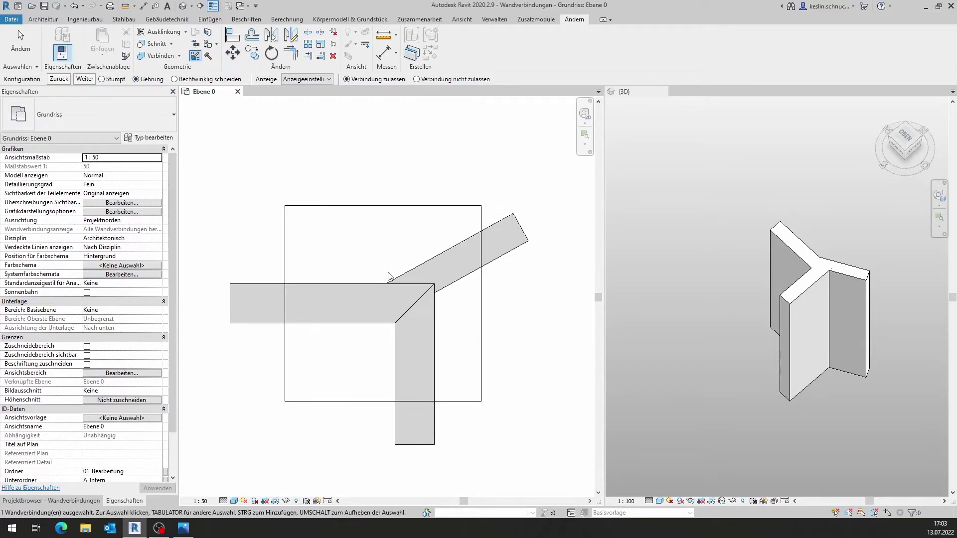
pyautogui.click(101, 81)
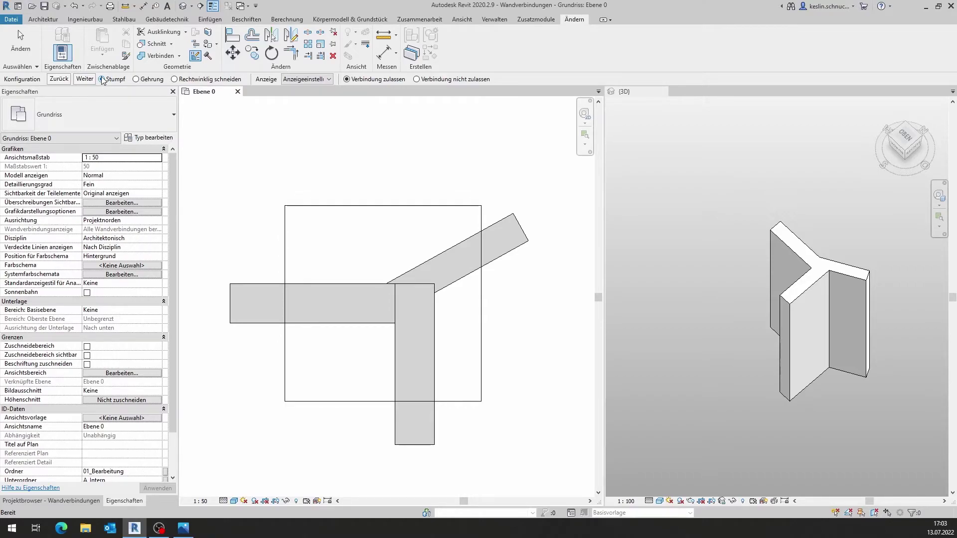
pyautogui.click(417, 79)
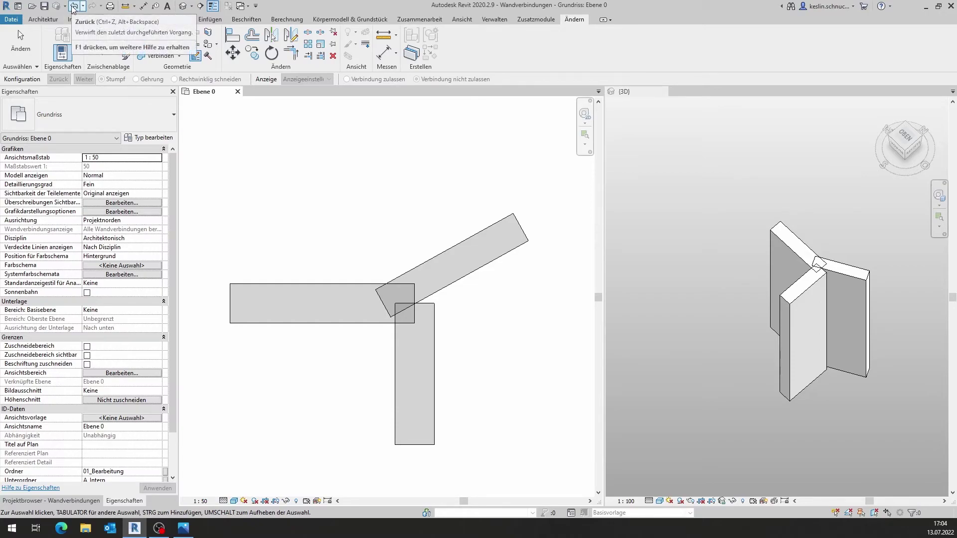
# Undo the disallowed join, reselect the junction, and cycle until the vertical wall runs through
pyautogui.click(74, 7)
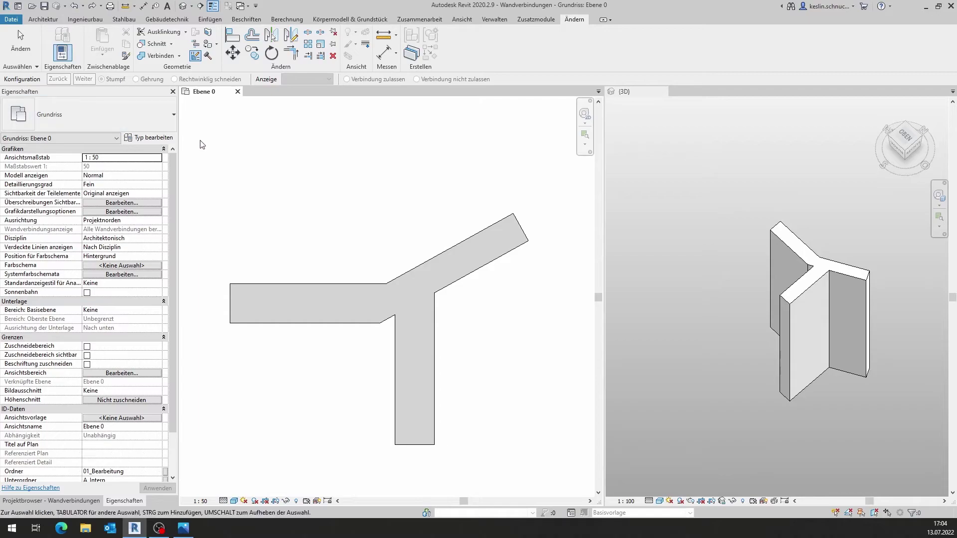
pyautogui.click(390, 314)
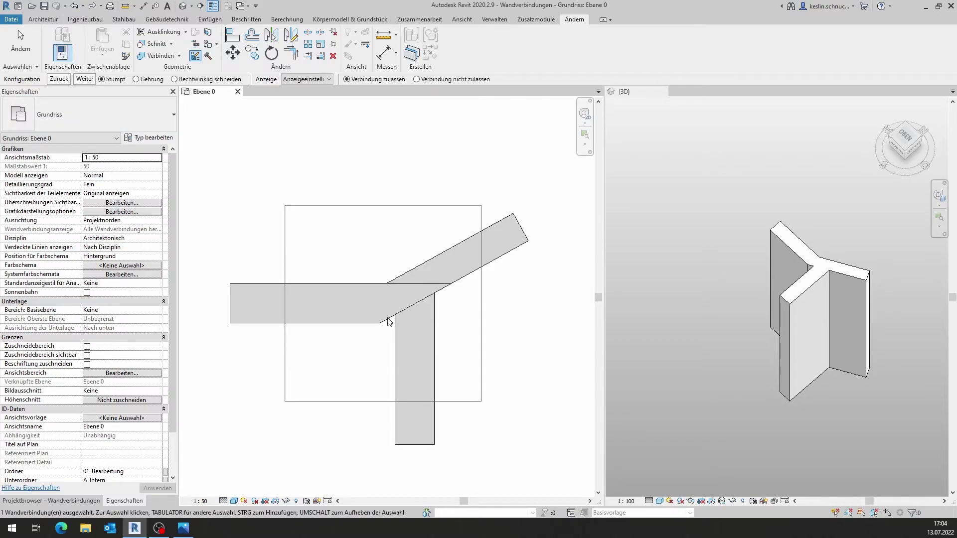
pyautogui.click(85, 80)
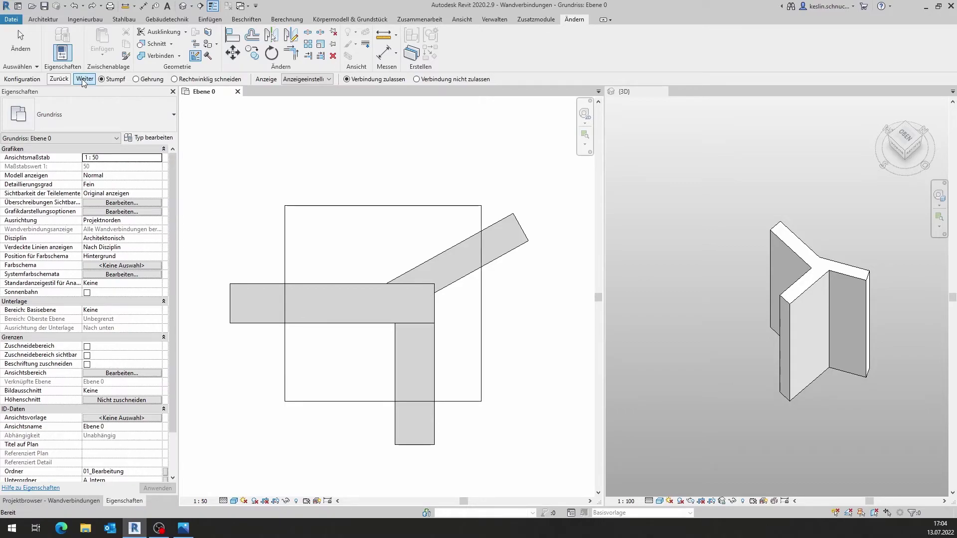
pyautogui.click(85, 80)
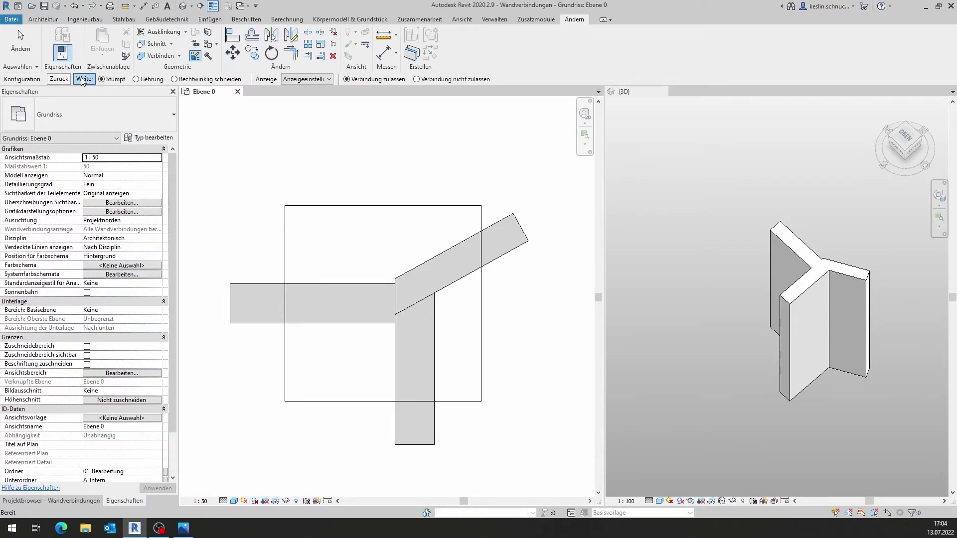
pyautogui.click(83, 82)
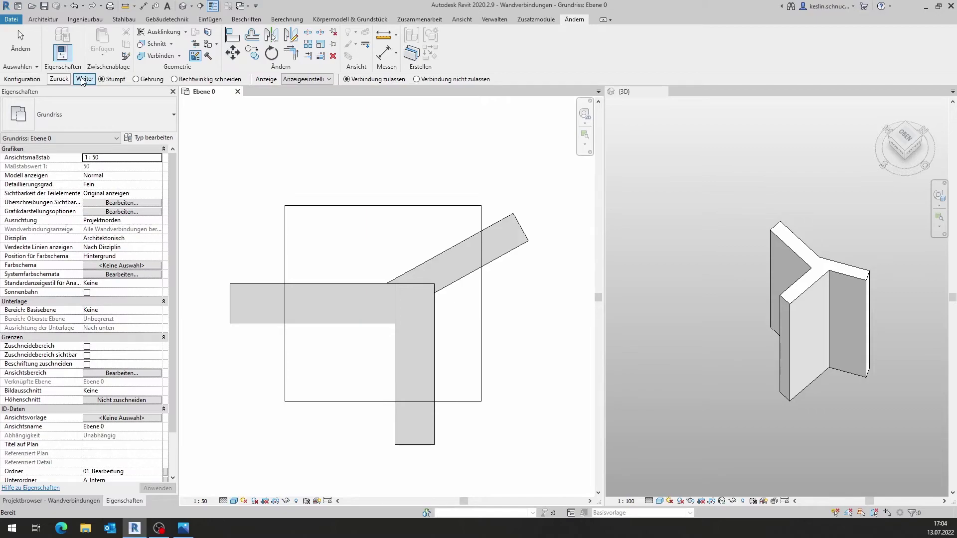